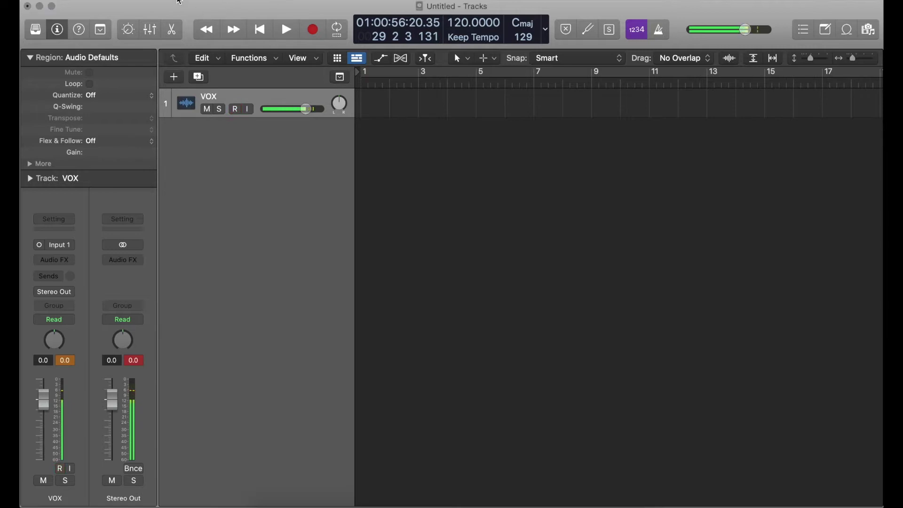
# - Create software instrument track Inst 1 and load Quick Sampler (Single Sample) in Mono on it
pyautogui.click(180, 2)
pyautogui.click(220, 29)
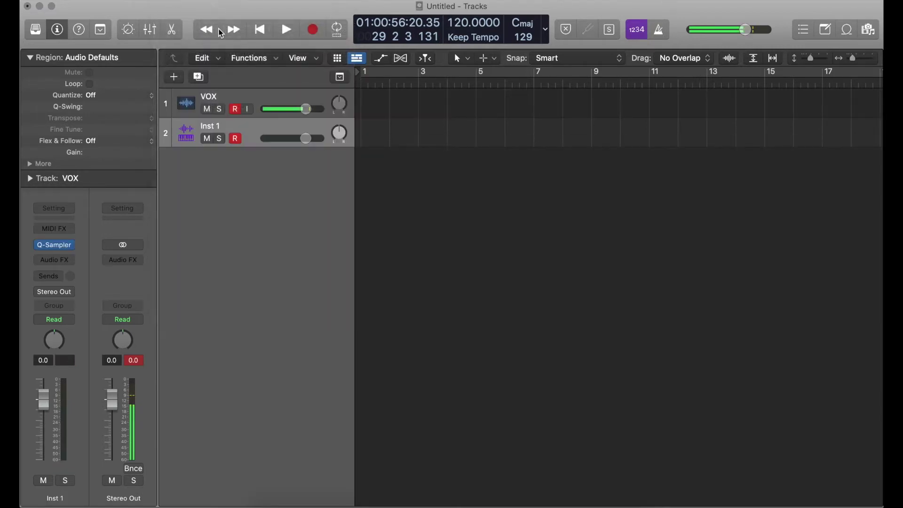
pyautogui.click(71, 247)
pyautogui.click(124, 155)
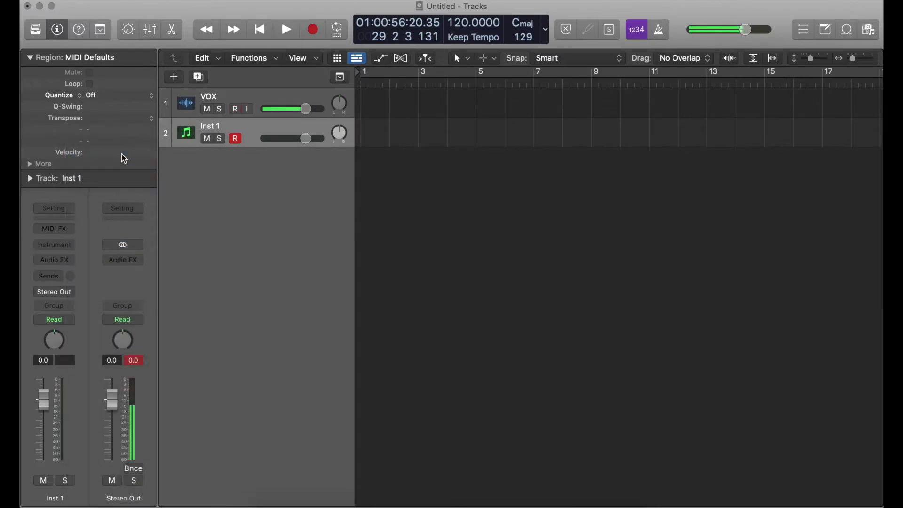
pyautogui.click(61, 246)
pyautogui.moveTo(78, 278)
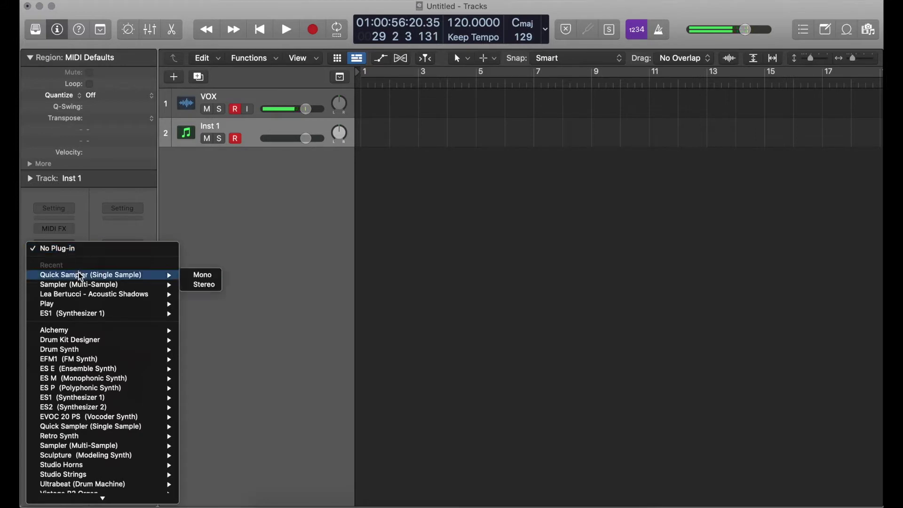
pyautogui.click(198, 276)
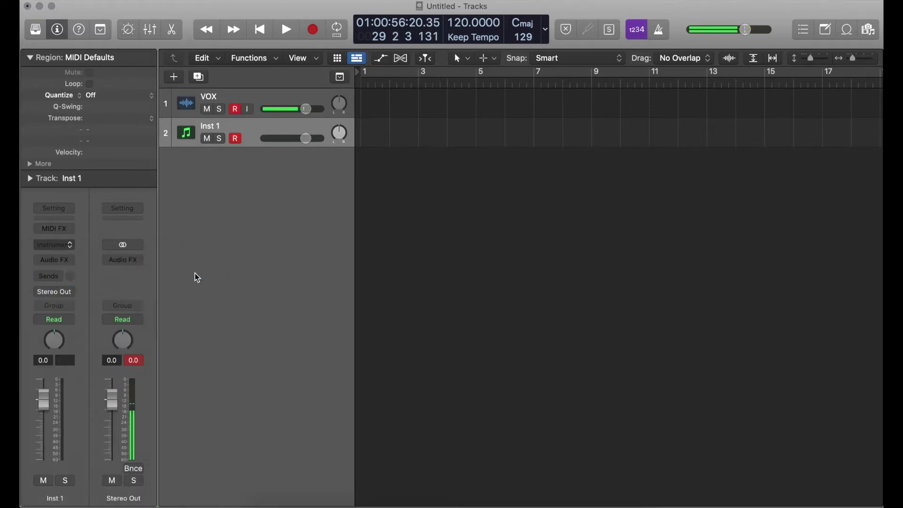
# - Drop the vocal file DENNY_WHITE_voc…orry_128_Bmin.wav onto Quick Sampler's Optimized zone
pyautogui.moveTo(619, 157); pyautogui.dragTo(456, 31)
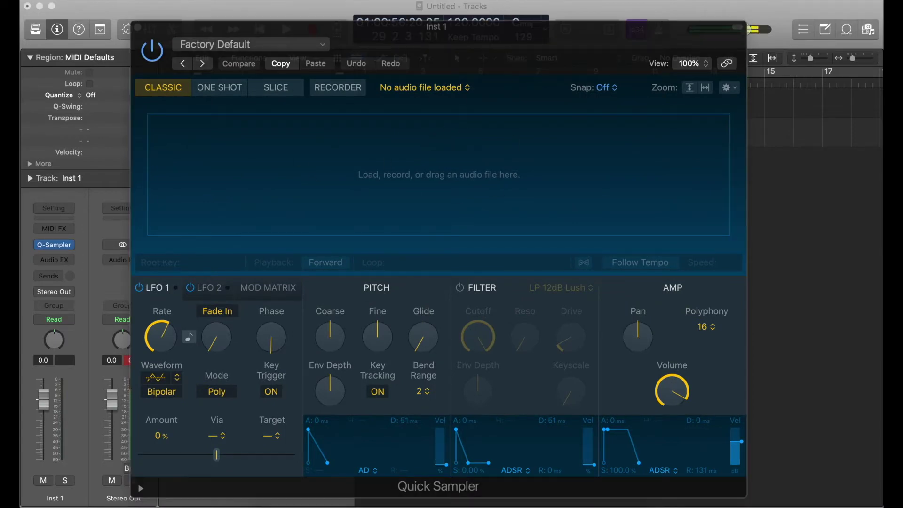
pyautogui.moveTo(494, 5); pyautogui.dragTo(510, 162)
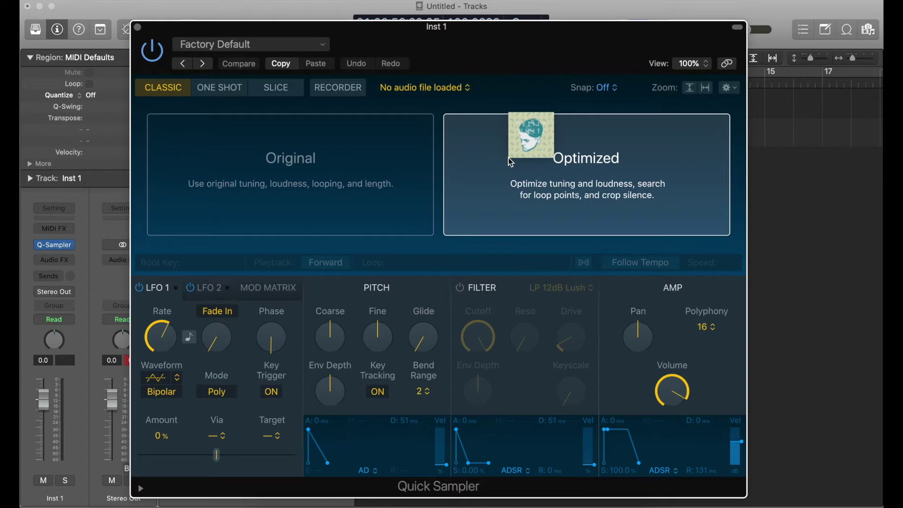
pyautogui.moveTo(510, 161); pyautogui.dragTo(269, 156)
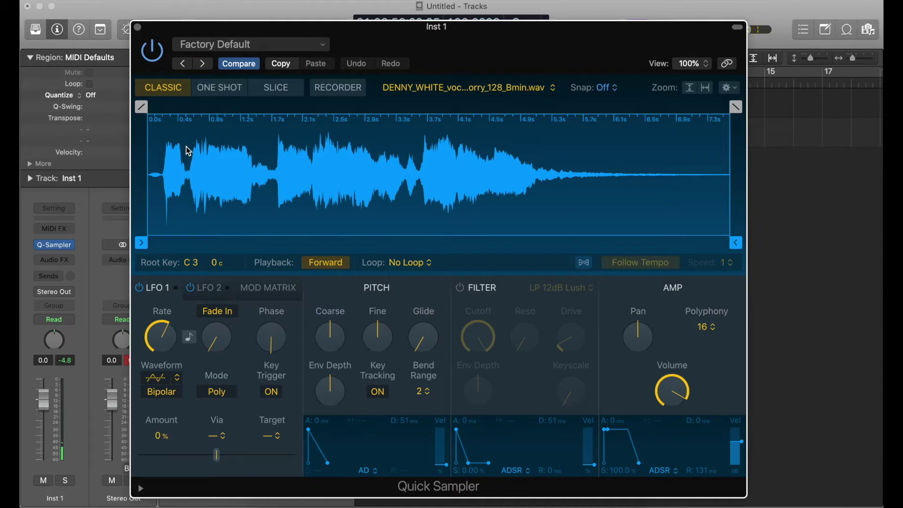
# - Switch Quick Sampler to Slice mode, trim the leading silence to about 0.2 s, and delete two slice points
pyautogui.click(286, 91)
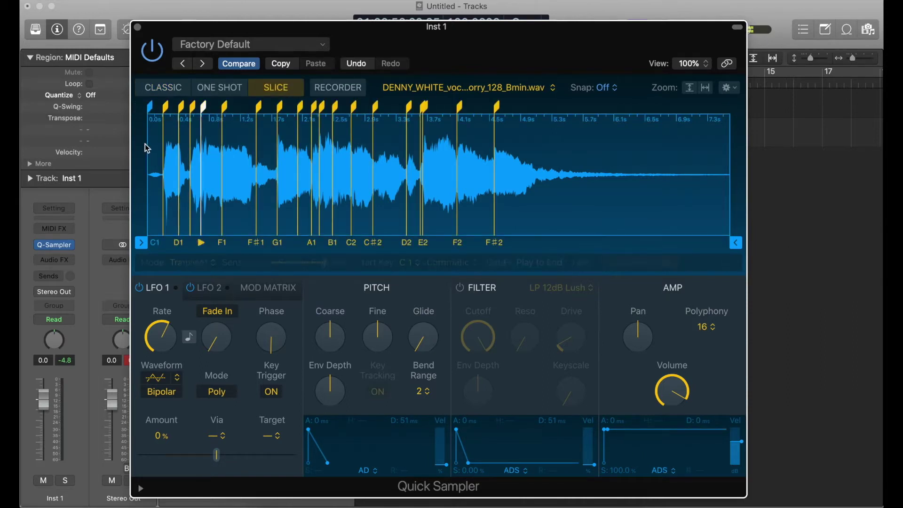
pyautogui.click(158, 191)
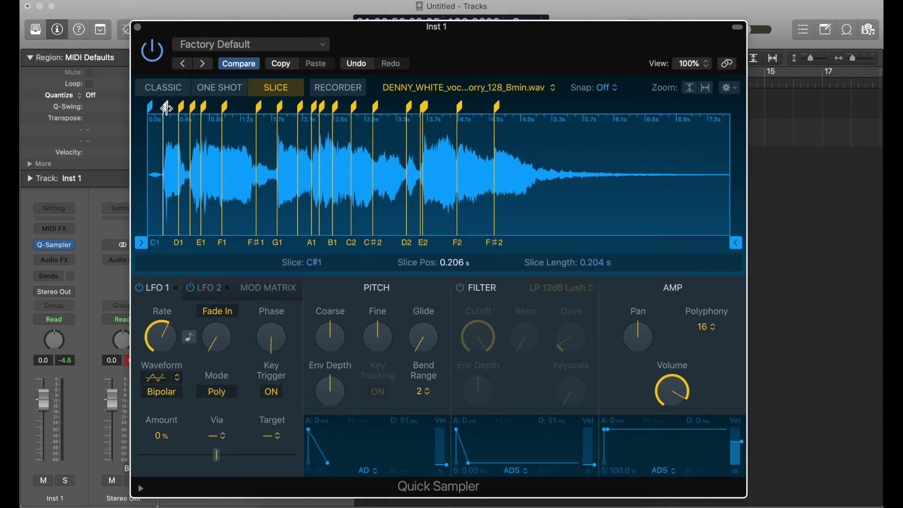
pyautogui.doubleClick(165, 108)
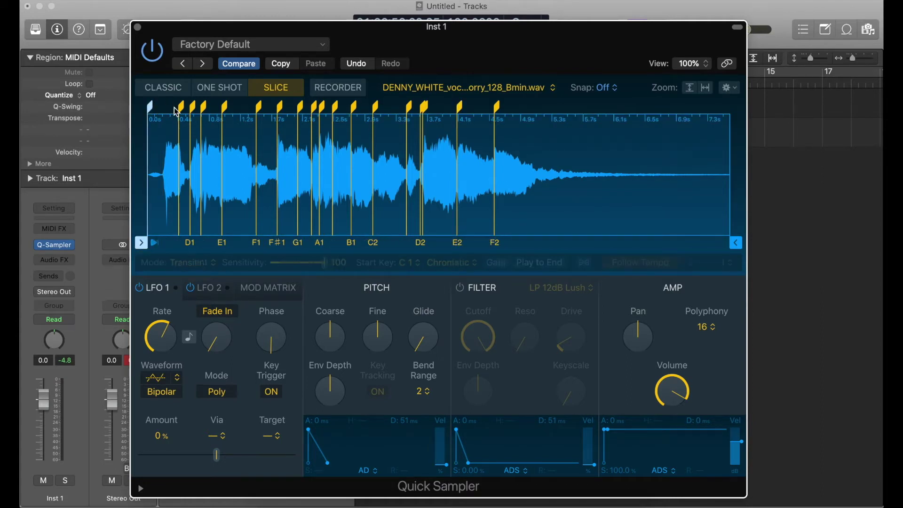
pyautogui.moveTo(150, 107); pyautogui.dragTo(194, 109)
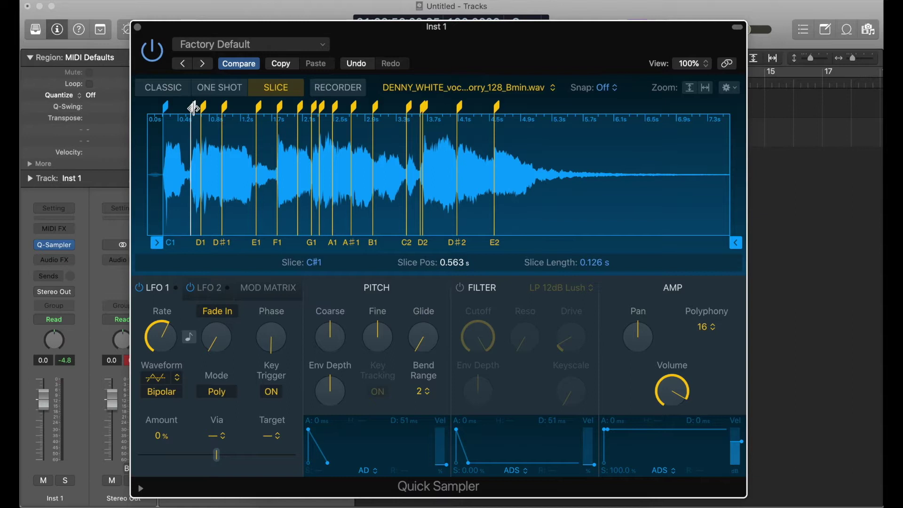
pyautogui.doubleClick(206, 108)
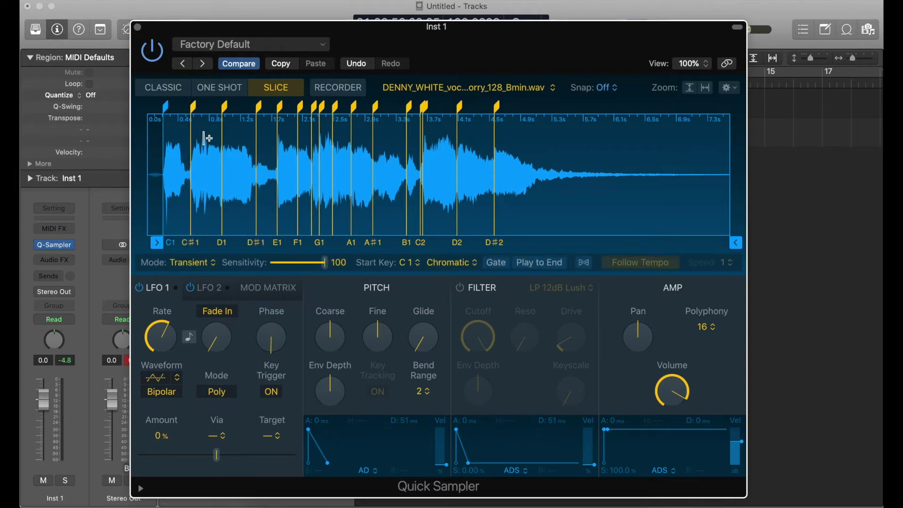
# - Audition the opening slices and move the D1 slice point to 1.677 s
pyautogui.click(178, 141)
pyautogui.click(207, 141)
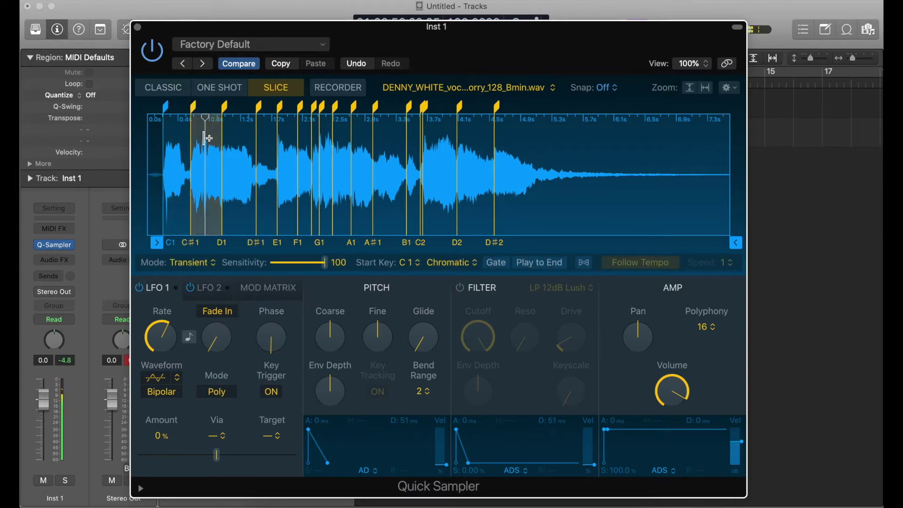
pyautogui.moveTo(223, 111); pyautogui.dragTo(257, 109)
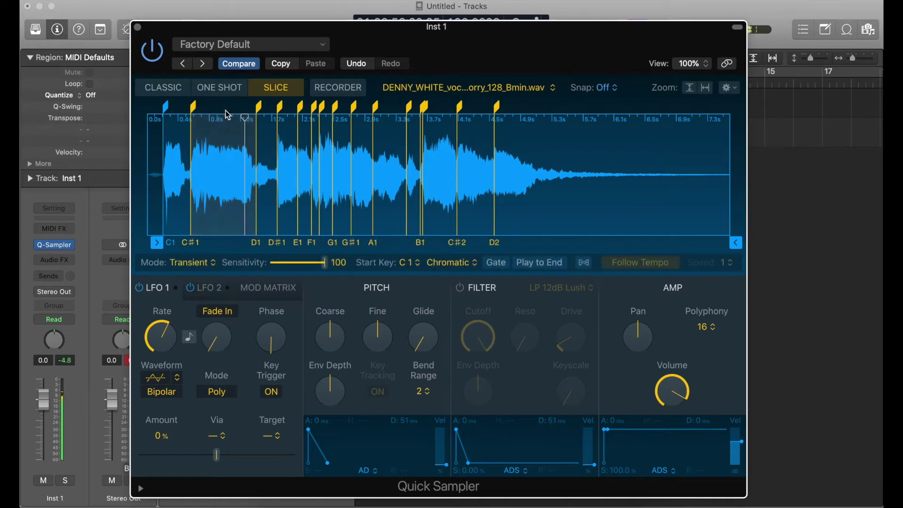
pyautogui.click(226, 141)
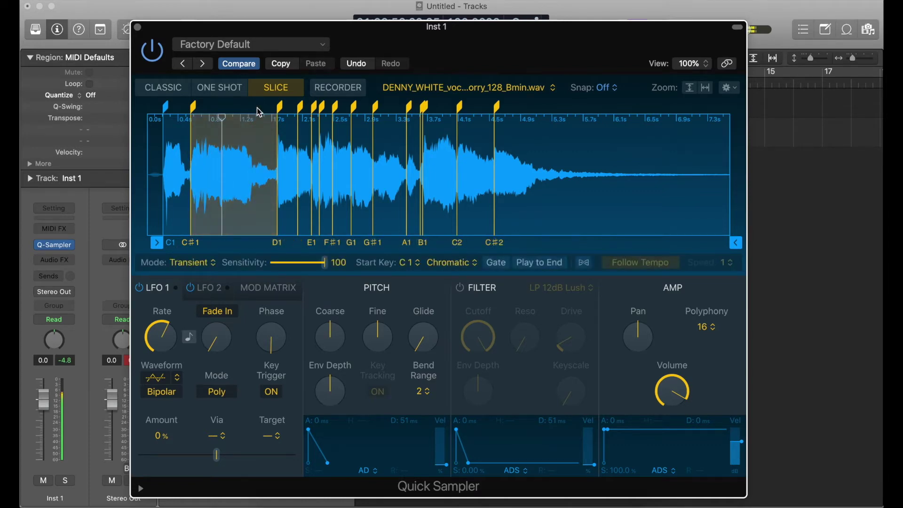
pyautogui.moveTo(257, 109); pyautogui.dragTo(316, 109)
# - Move the E1 slice point to 2.628 s and delete the extra markers, leaving slices C1 through F#1
pyautogui.doubleClick(322, 108)
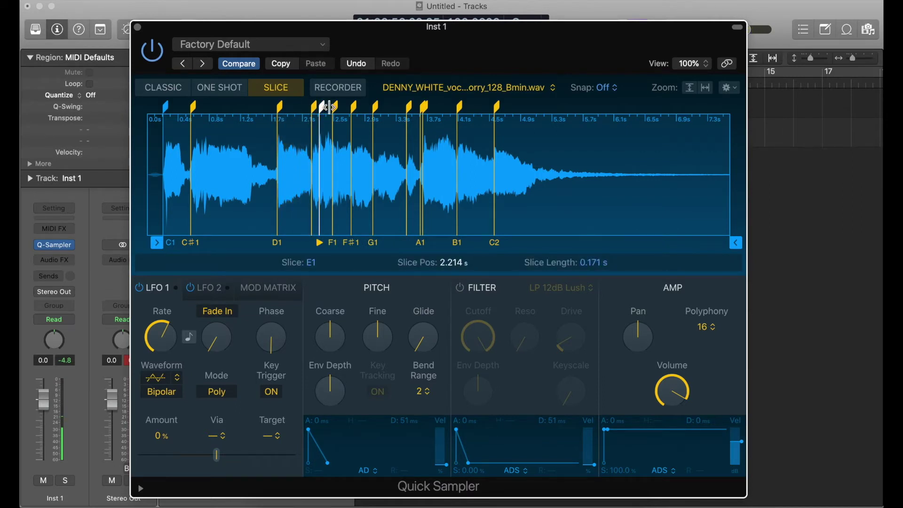
pyautogui.click(329, 111)
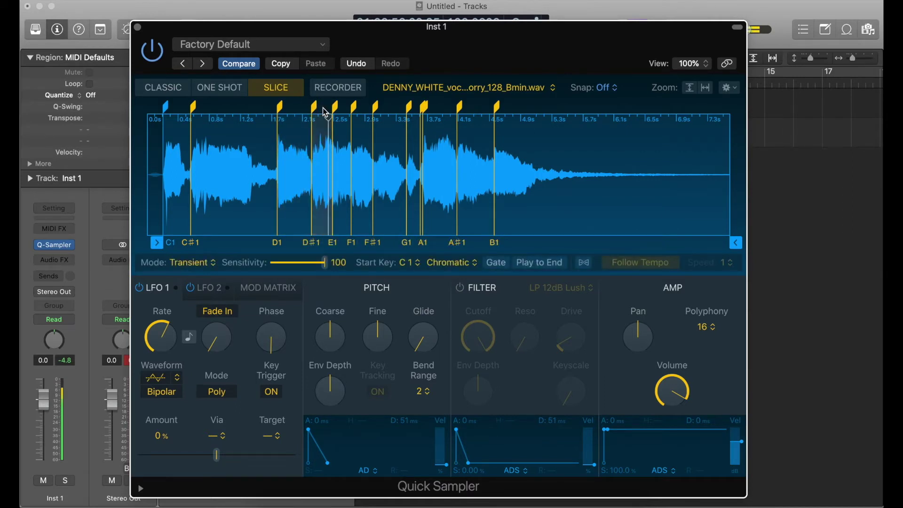
pyautogui.click(332, 111)
pyautogui.moveTo(337, 109); pyautogui.dragTo(356, 107)
pyautogui.doubleClick(374, 108)
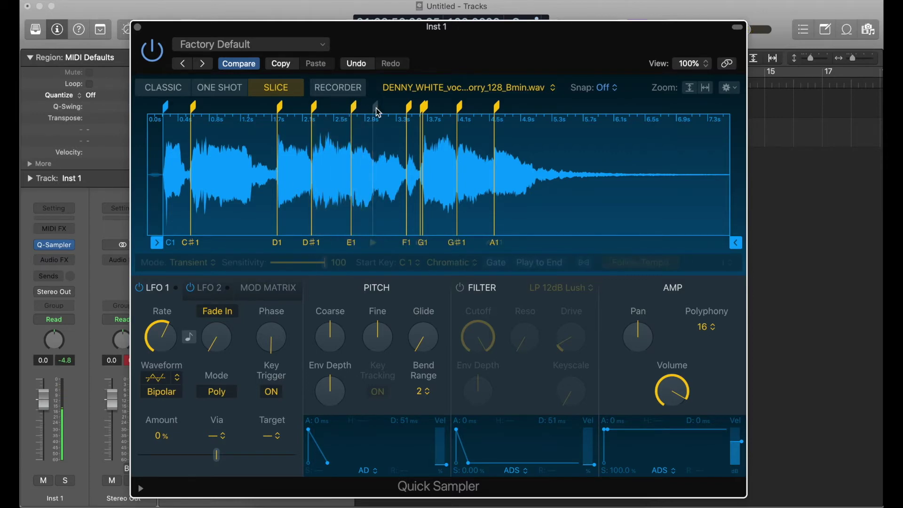
pyautogui.doubleClick(409, 107)
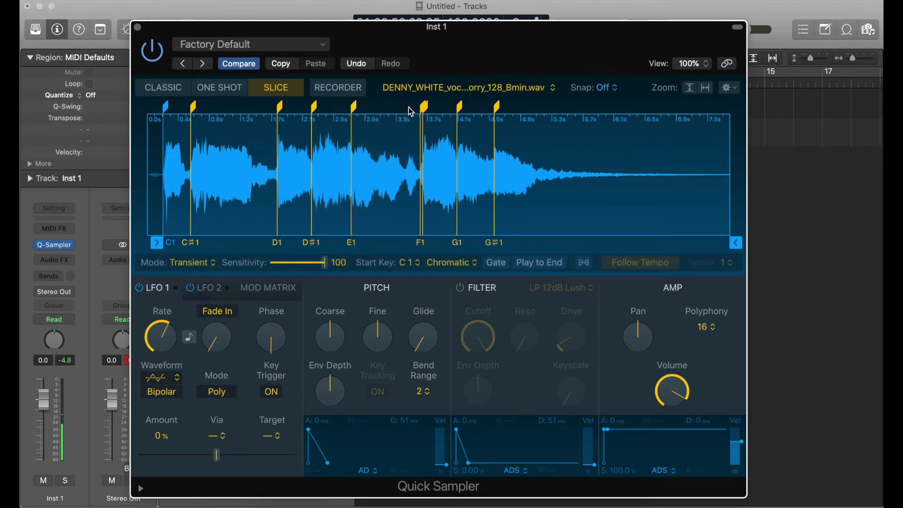
pyautogui.doubleClick(426, 107)
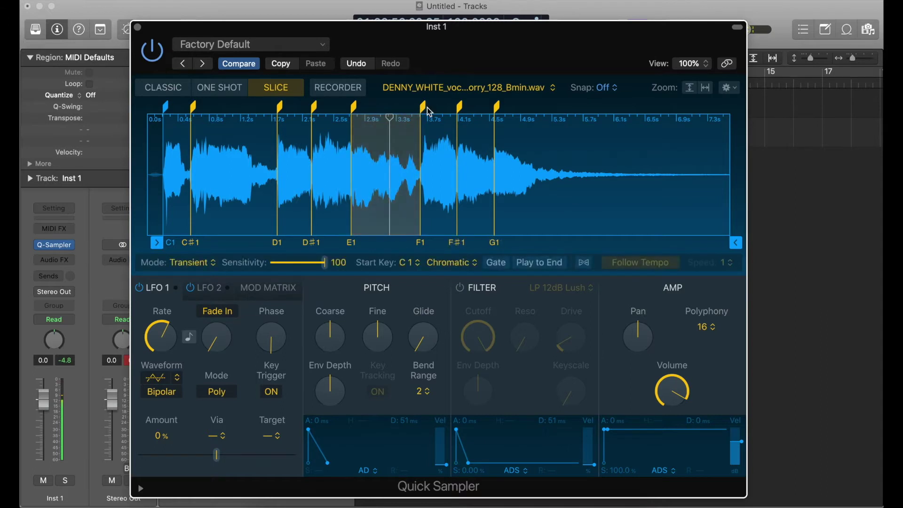
pyautogui.doubleClick(460, 108)
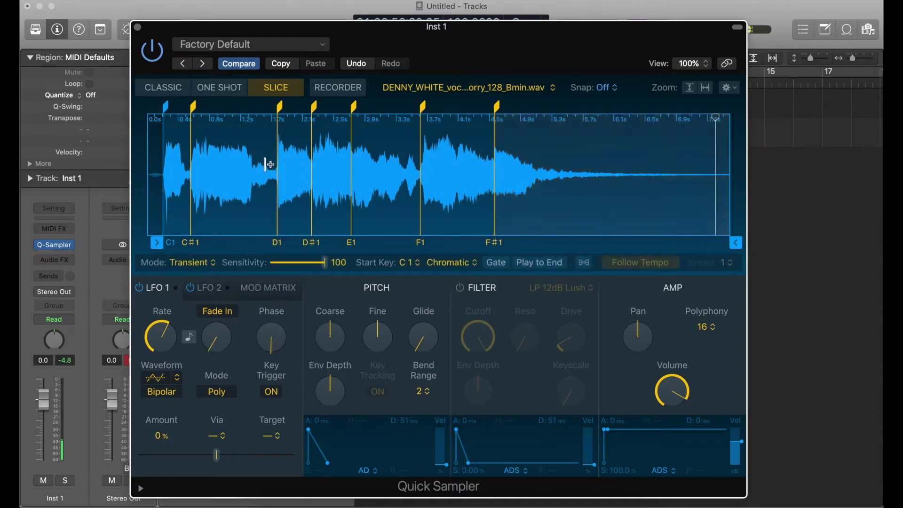
pyautogui.click(494, 243)
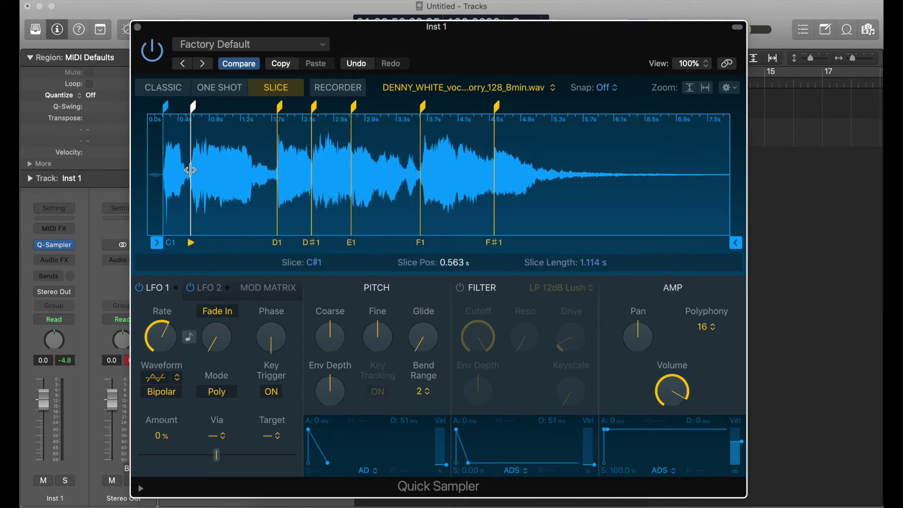
# - Swap Inst 1's Quick Sampler for Sampler (Multi-Sample), then open and reposition its window
pyautogui.click(137, 27)
pyautogui.click(71, 245)
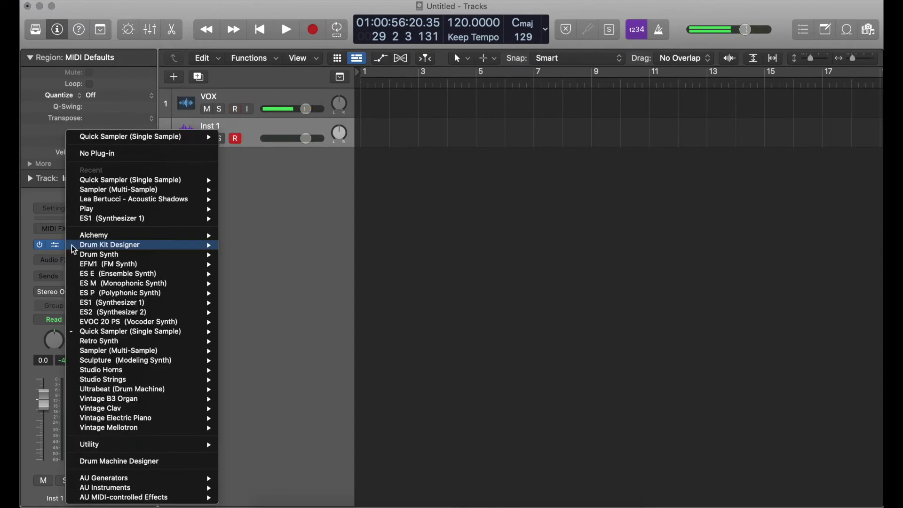
pyautogui.moveTo(134, 203)
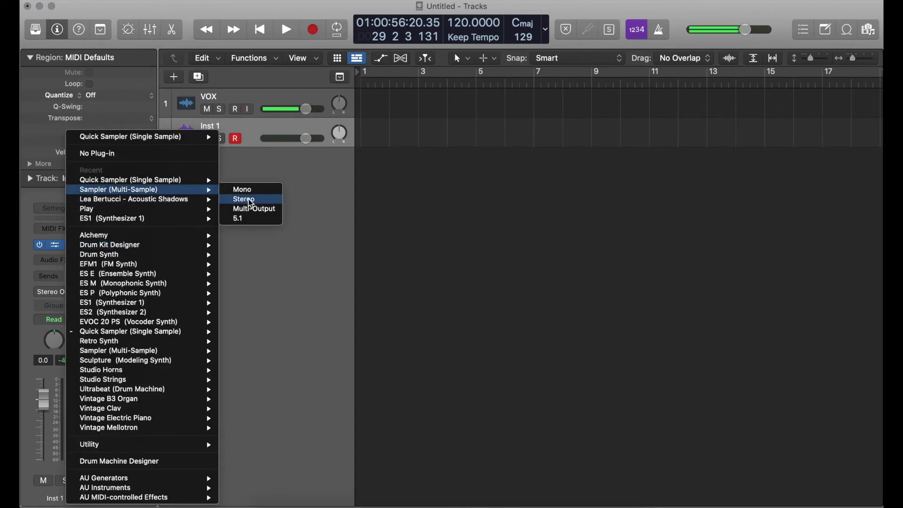
pyautogui.click(260, 189)
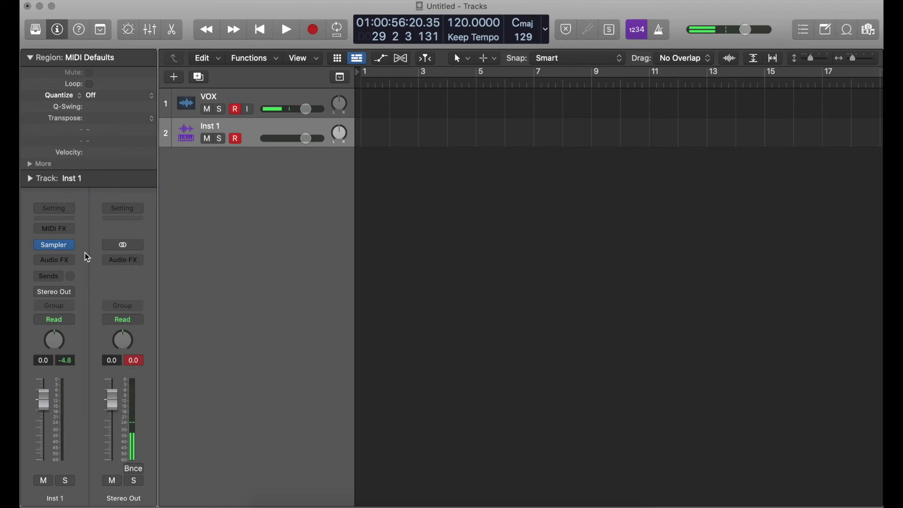
pyautogui.click(54, 250)
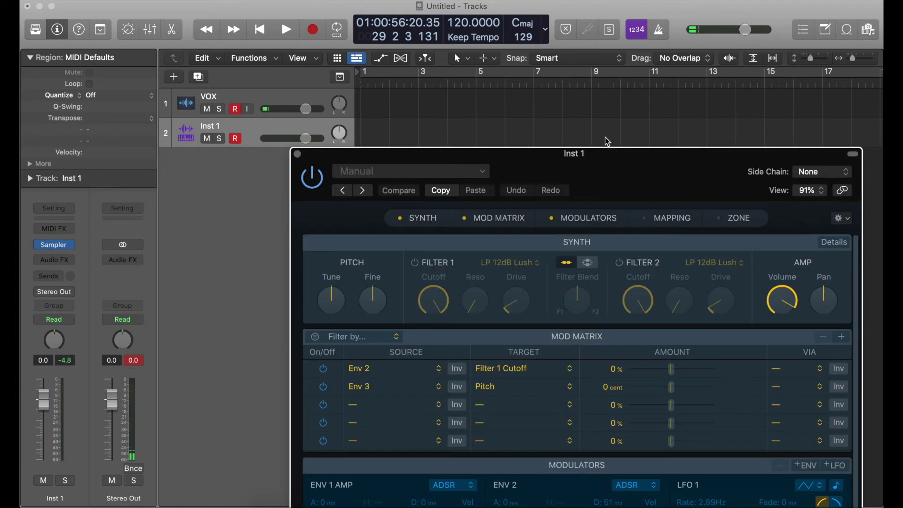
pyautogui.moveTo(642, 153); pyautogui.dragTo(535, 40)
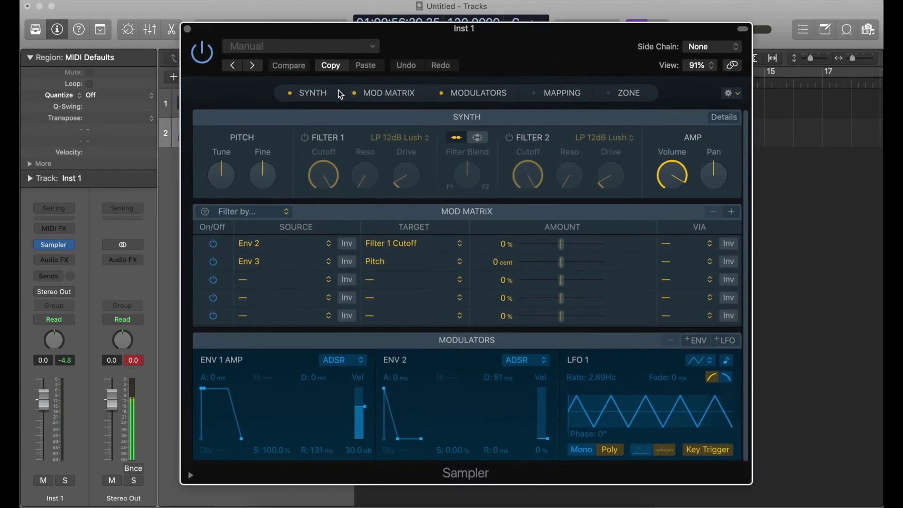
# - Hide Sampler's Modulators, Mod Matrix and Synth sections, and show the Mapping and Zone editors
pyautogui.click(441, 92)
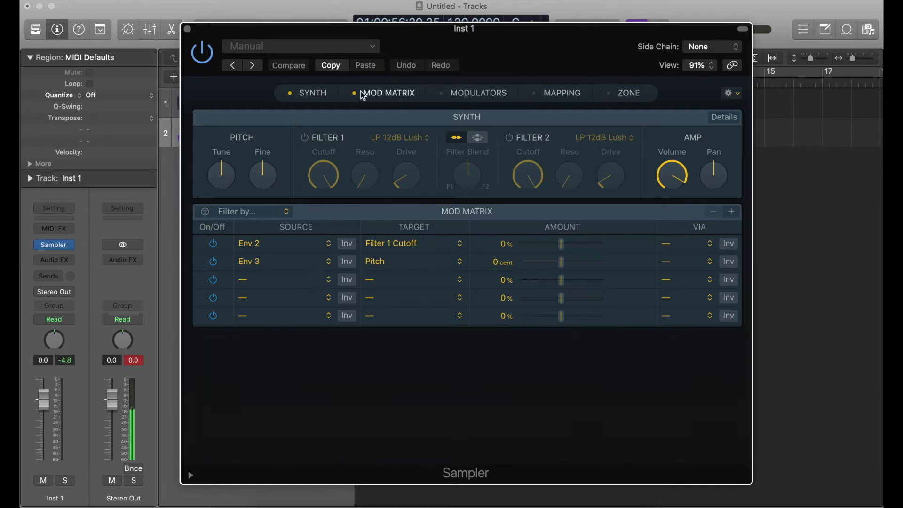
pyautogui.click(355, 94)
pyautogui.click(535, 93)
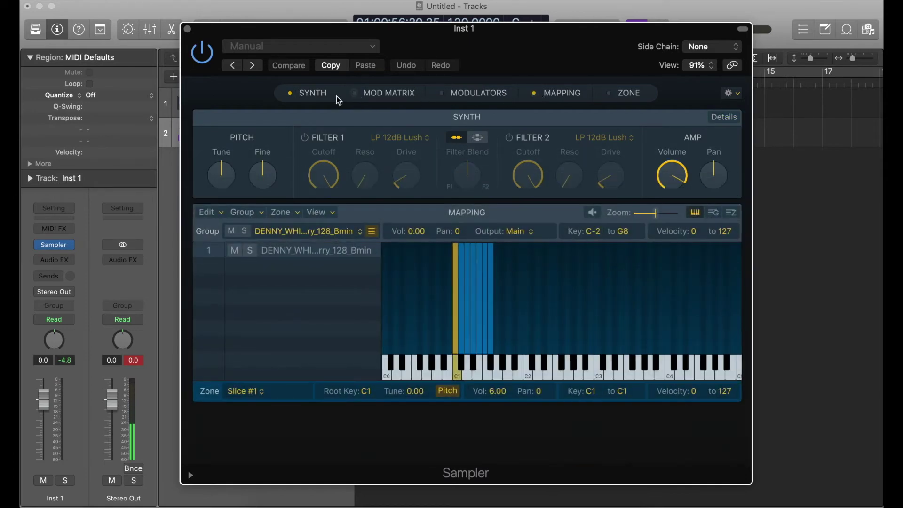
pyautogui.click(290, 94)
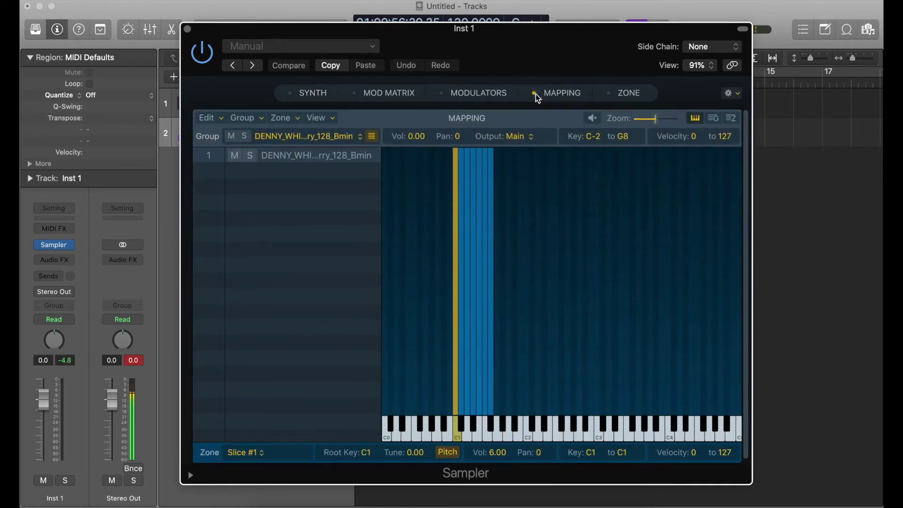
pyautogui.click(612, 97)
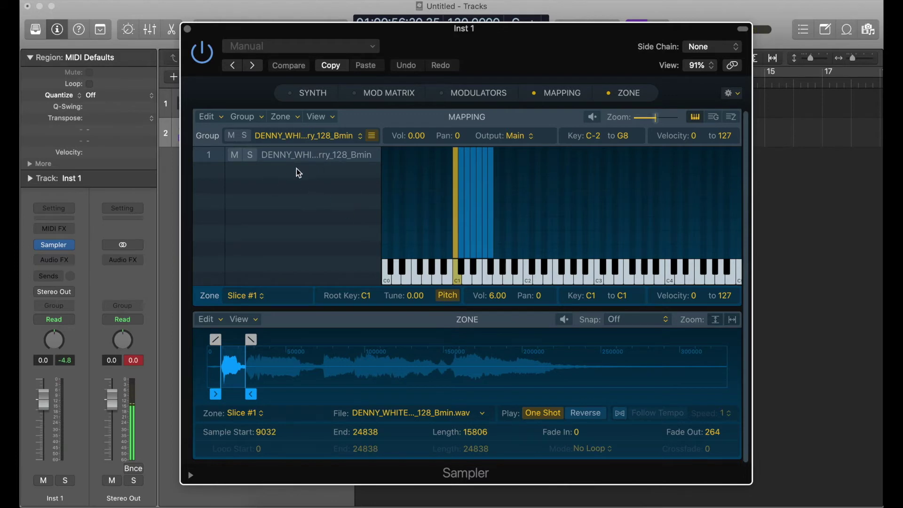
# - Select the Slice #6 zone on F1, set its Fade Out to 0, and end it at sample 197054
pyautogui.click(518, 209)
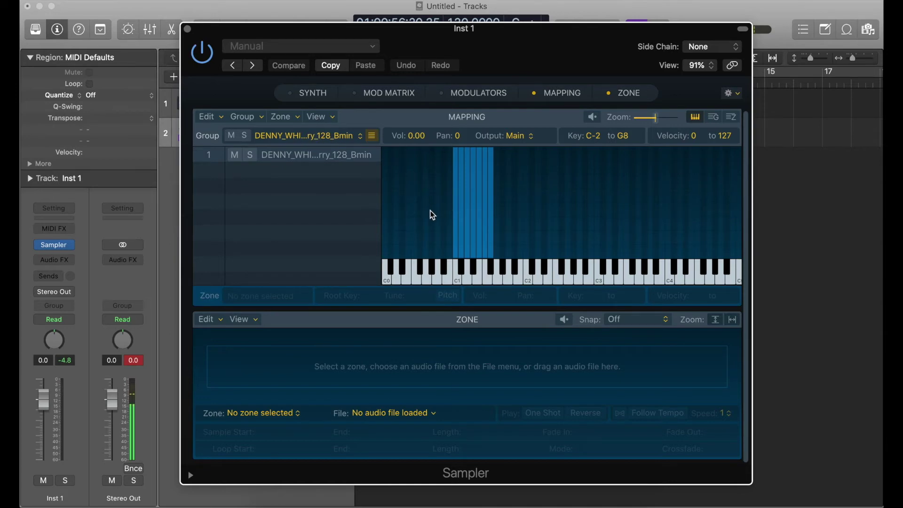
pyautogui.moveTo(431, 210); pyautogui.dragTo(548, 213)
pyautogui.click(548, 214)
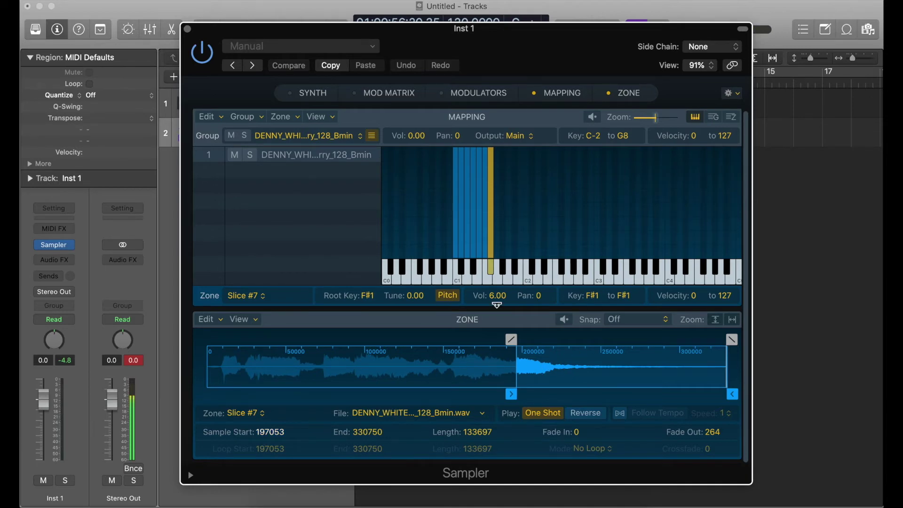
pyautogui.click(486, 237)
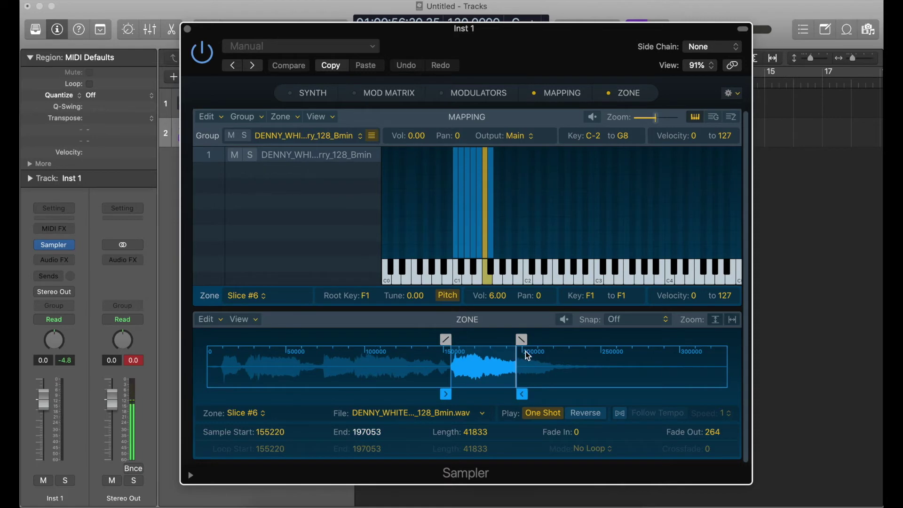
pyautogui.moveTo(521, 339); pyautogui.dragTo(528, 340)
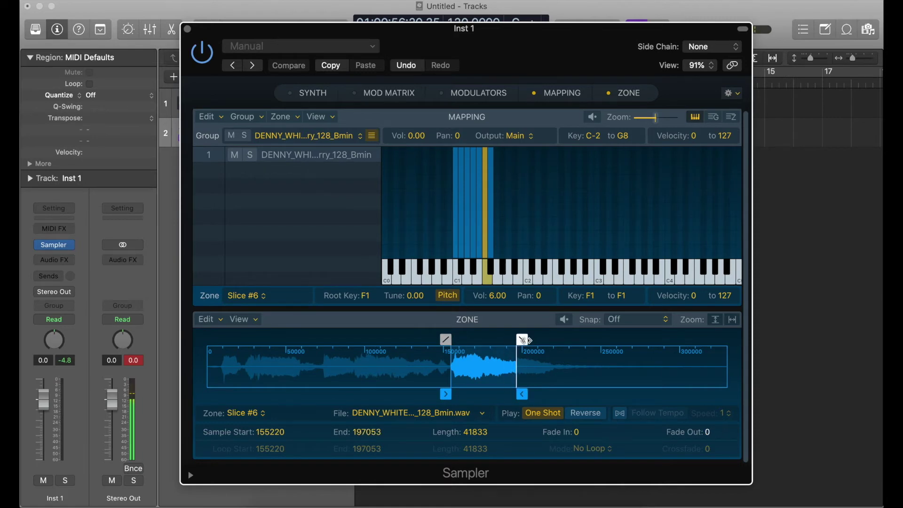
pyautogui.moveTo(523, 394)
pyautogui.mouseDown()
pyautogui.moveTo(533, 394)
pyautogui.moveTo(523, 394)
pyautogui.mouseUp()
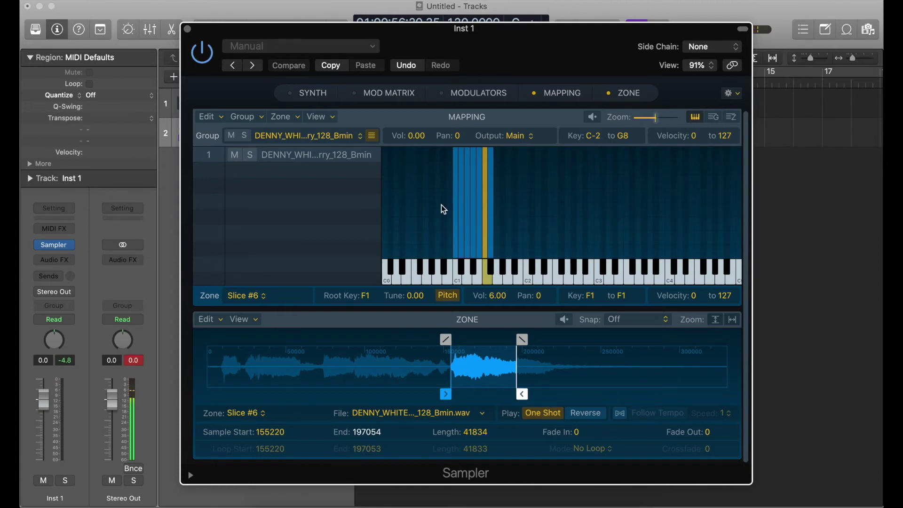
# - In the zone list view, turn Pitch off and set 1 Shot playback for all seven zones
pyautogui.click(714, 117)
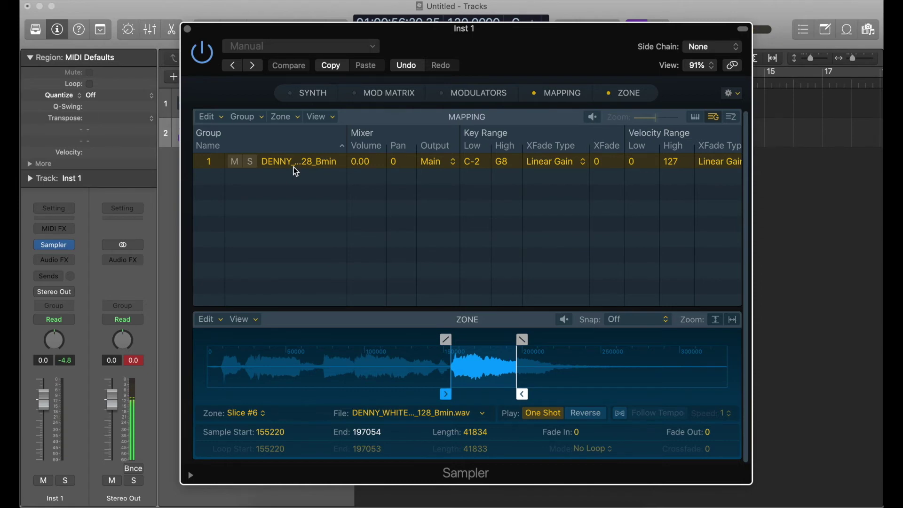
pyautogui.click(732, 119)
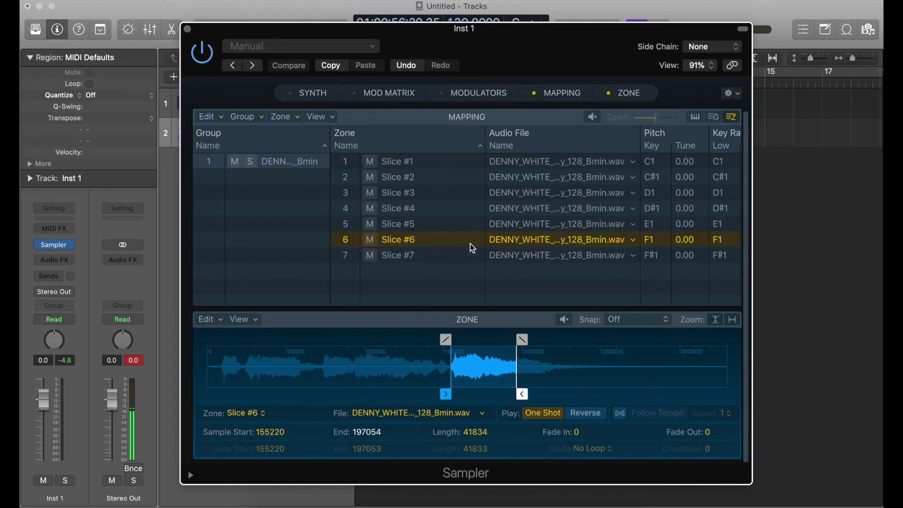
pyautogui.hscroll(10, 445, 222)
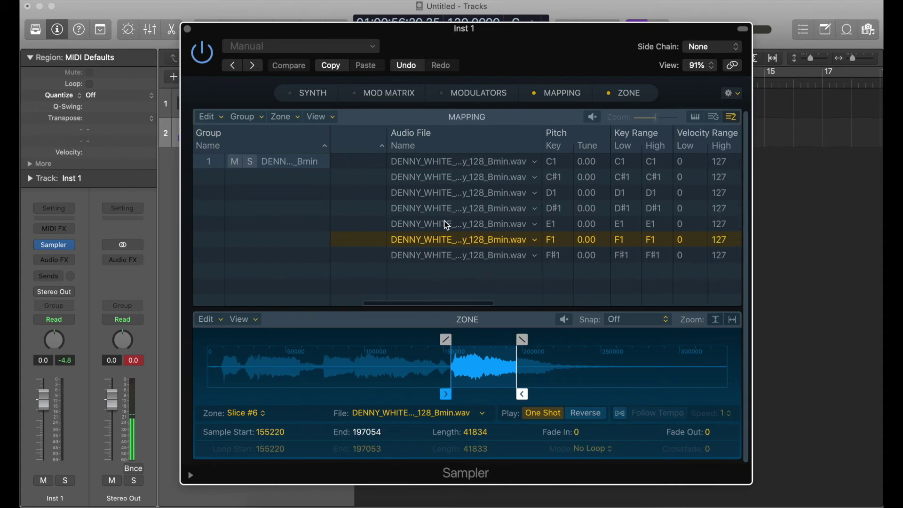
pyautogui.hscroll(5, 446, 225)
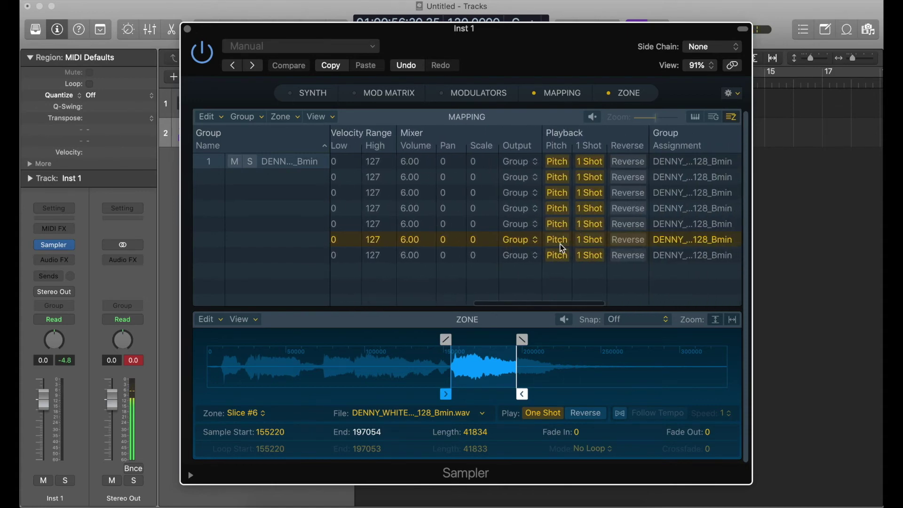
pyautogui.click(560, 164)
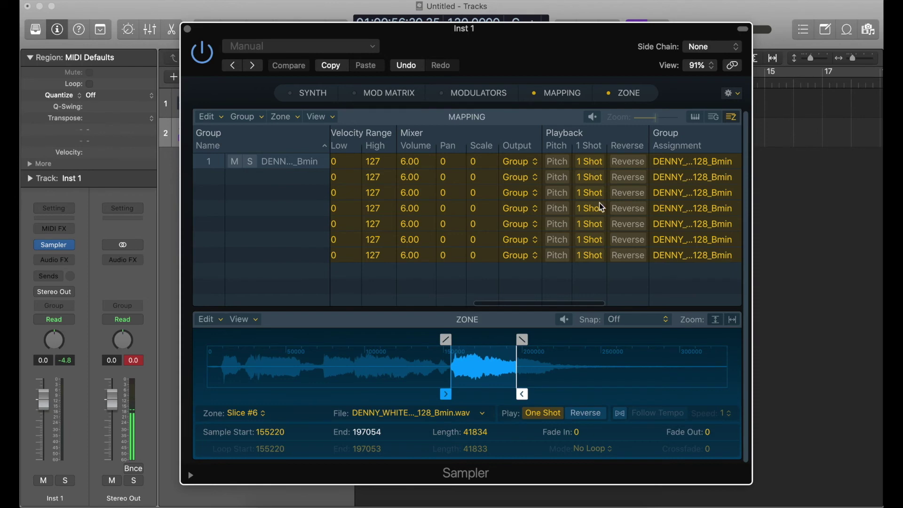
pyautogui.click(602, 162)
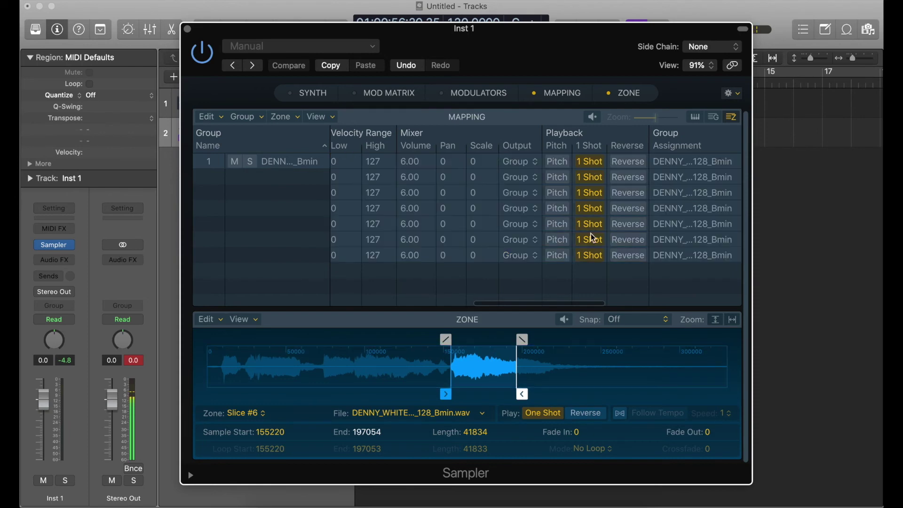
pyautogui.hscroll(-10, 639, 192)
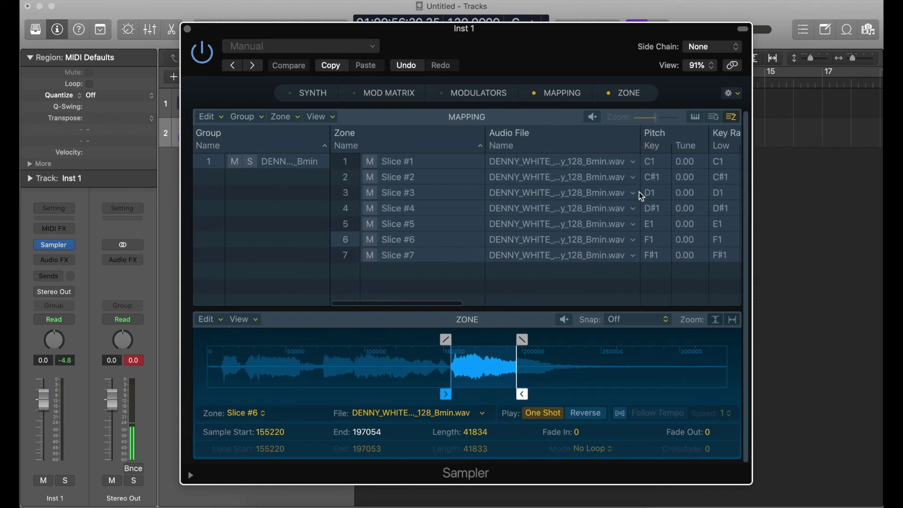
# - Shift all seven slice zones to span C3 through F#3, then audition Slice #2 through Slice #7
pyautogui.click(697, 116)
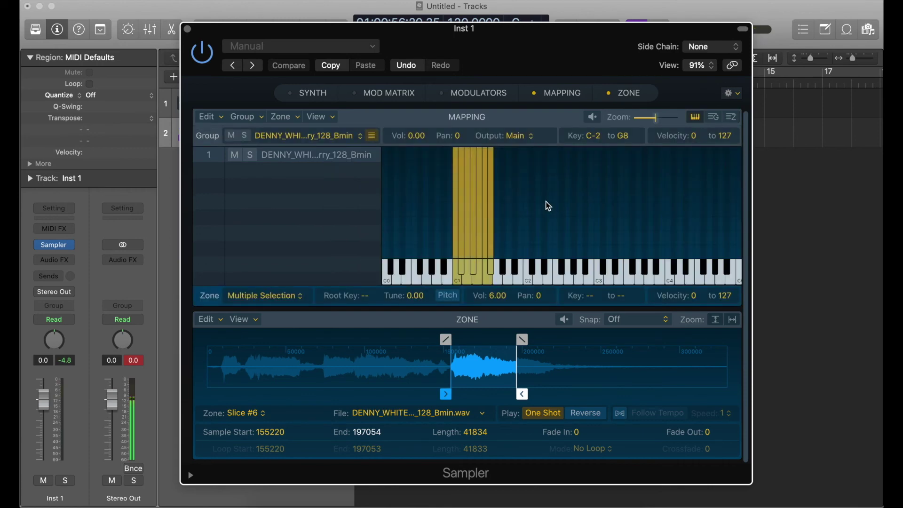
pyautogui.moveTo(546, 202); pyautogui.dragTo(408, 202)
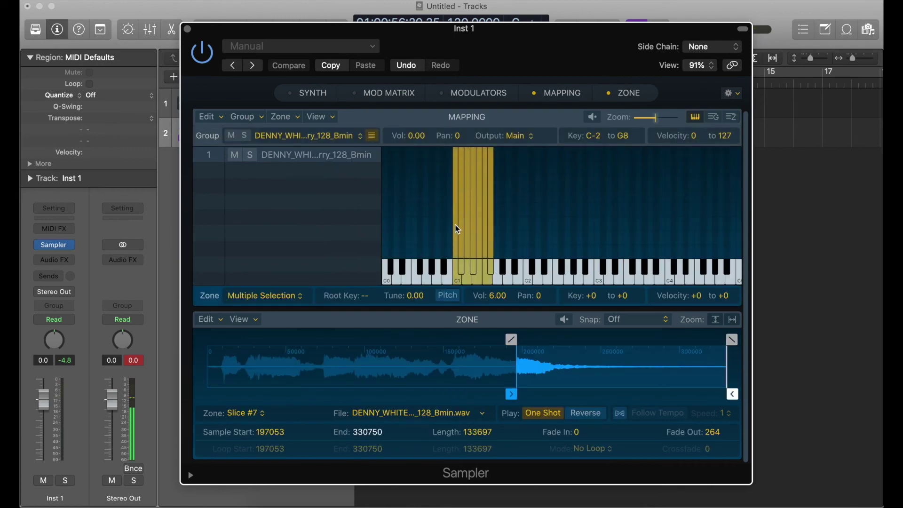
pyautogui.moveTo(455, 224); pyautogui.dragTo(605, 230)
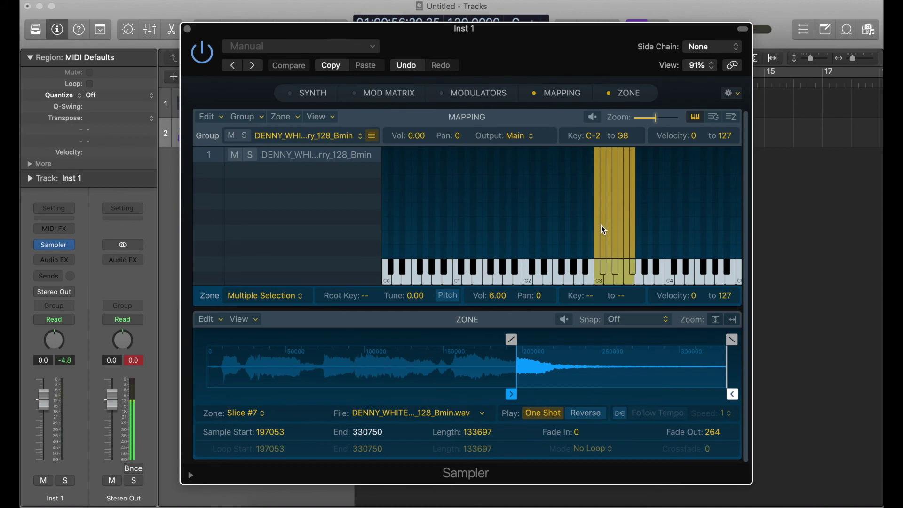
pyautogui.click(602, 230)
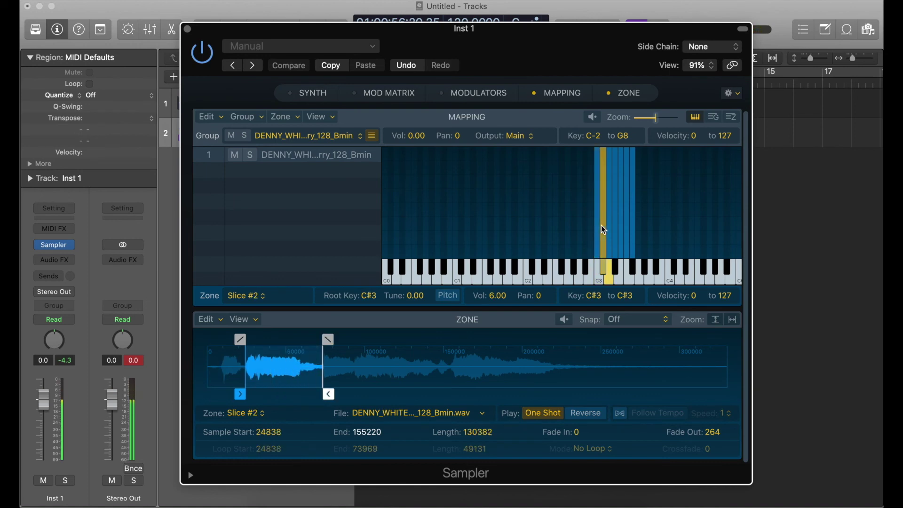
pyautogui.press('Right')
pyautogui.press('Right')
pyautogui.press('Right')
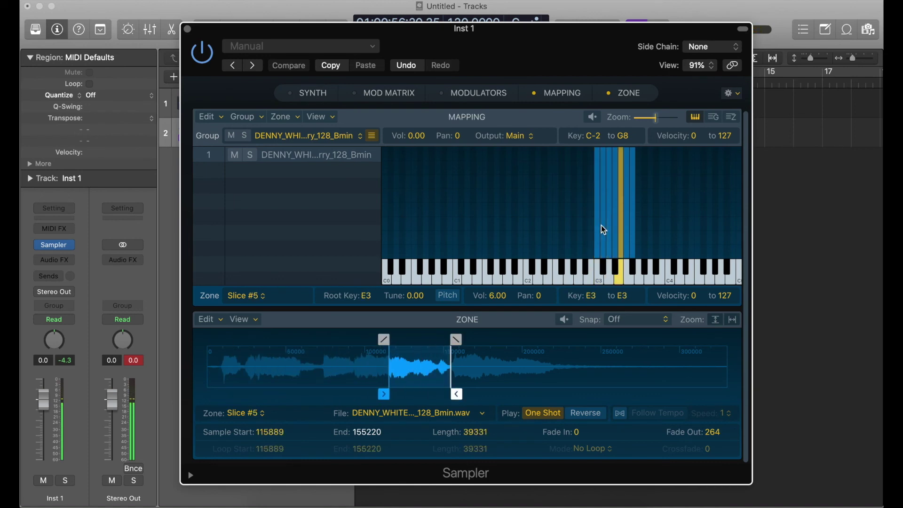
pyautogui.press('Right')
pyautogui.press('Right')
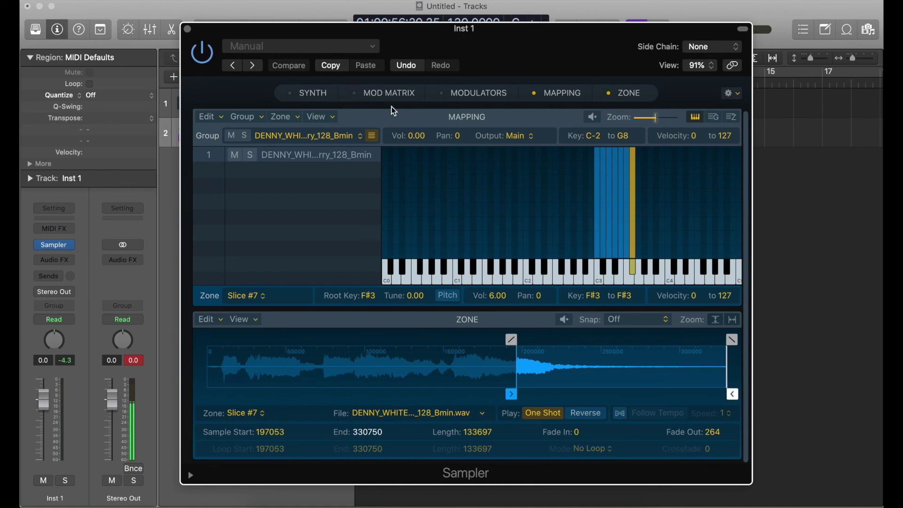
pyautogui.click(375, 47)
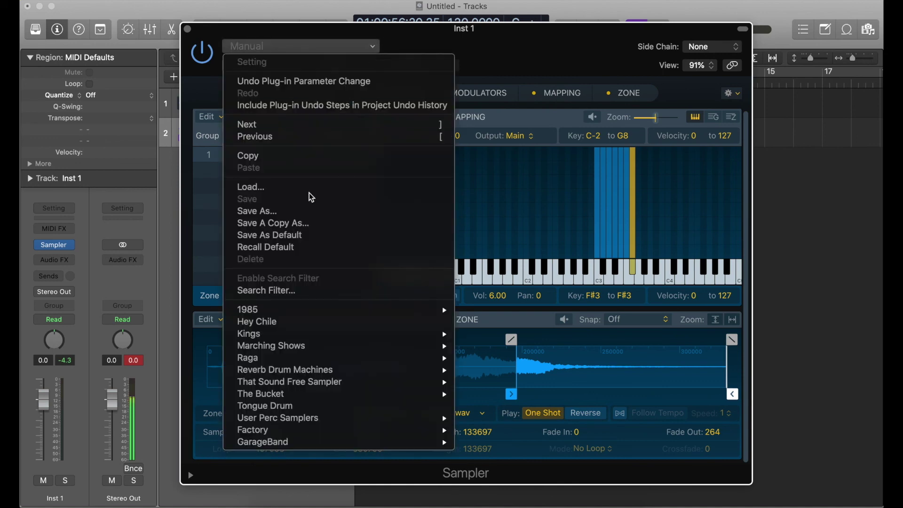
pyautogui.click(298, 211)
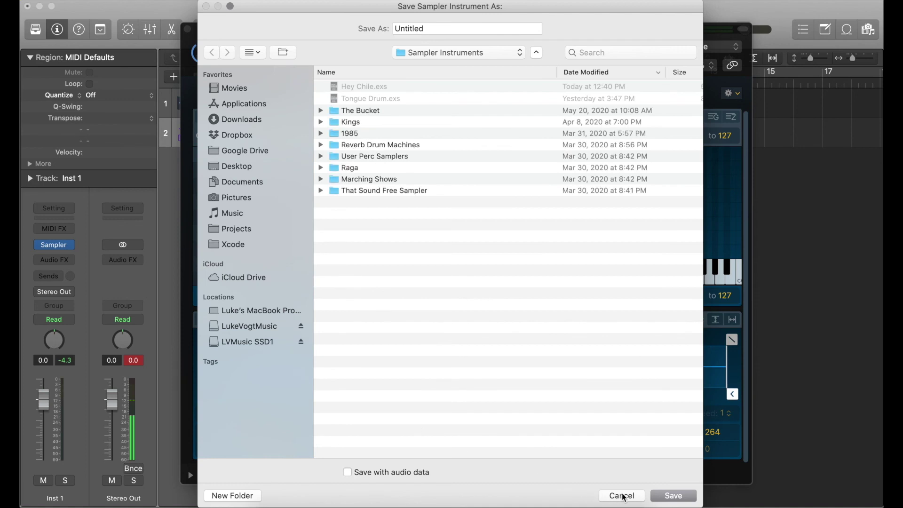
pyautogui.click(633, 501)
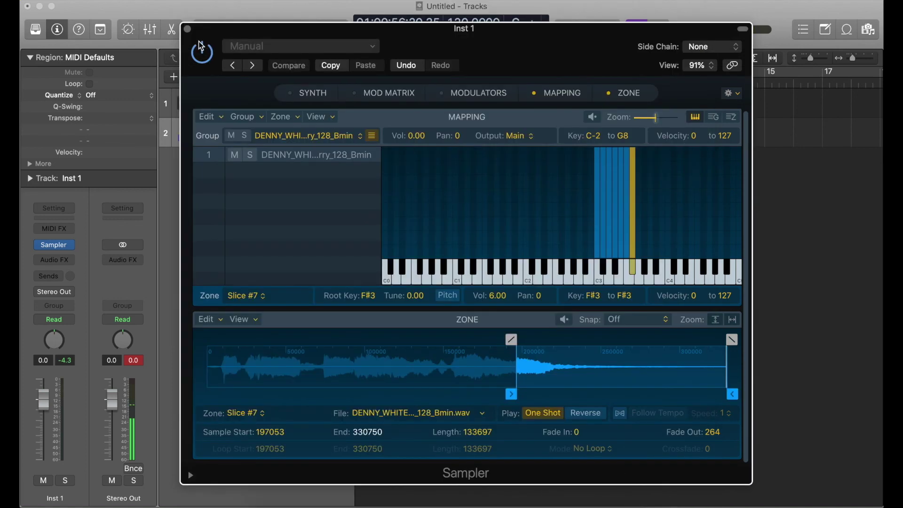